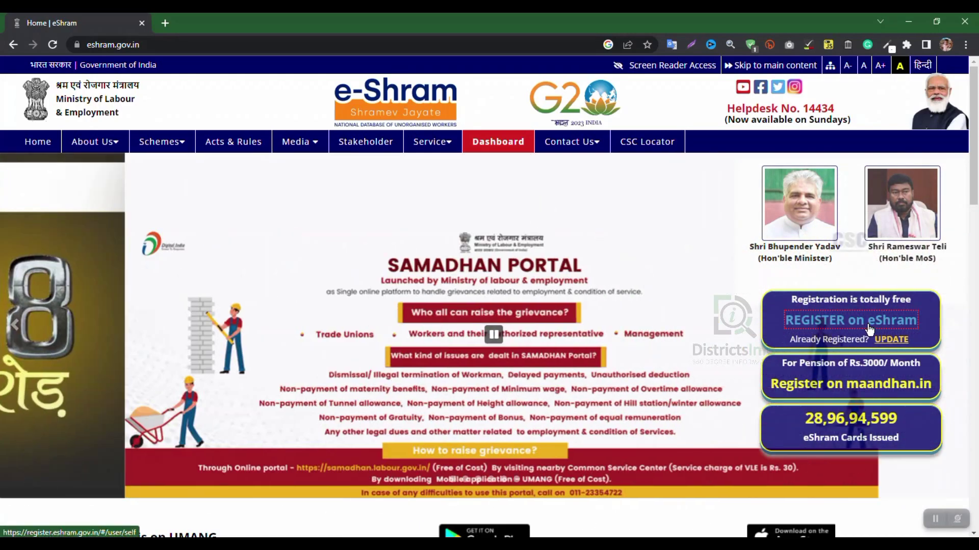
Follow the 'REGISTER on eShram' link to load the Self Registration page in a new tab
click(864, 327)
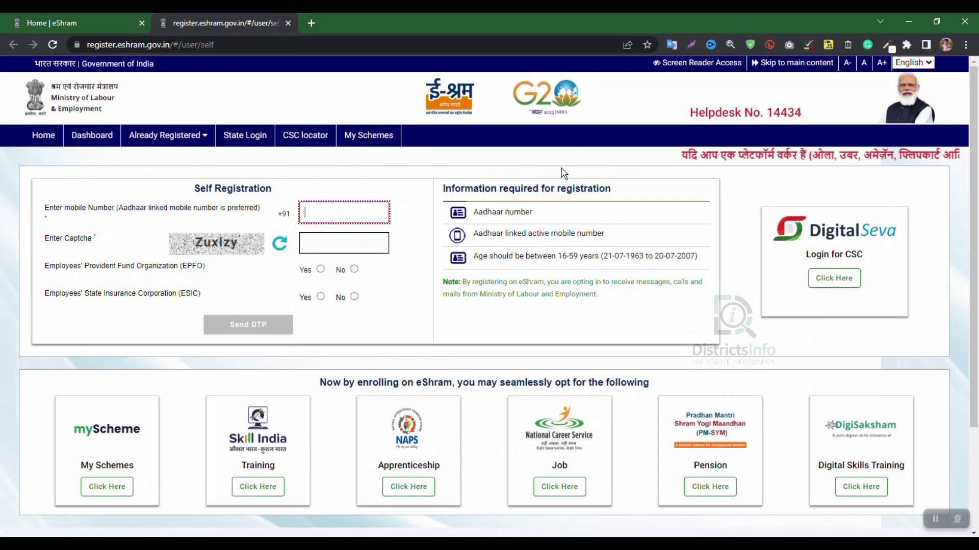
Reach the Know Your UAN form through the 'Already Registered' menu
click(158, 146)
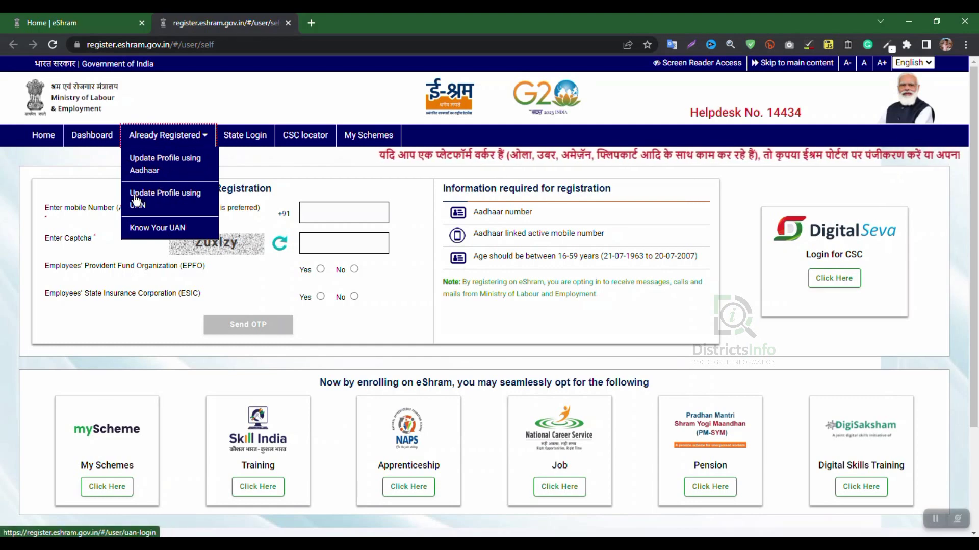
click(151, 230)
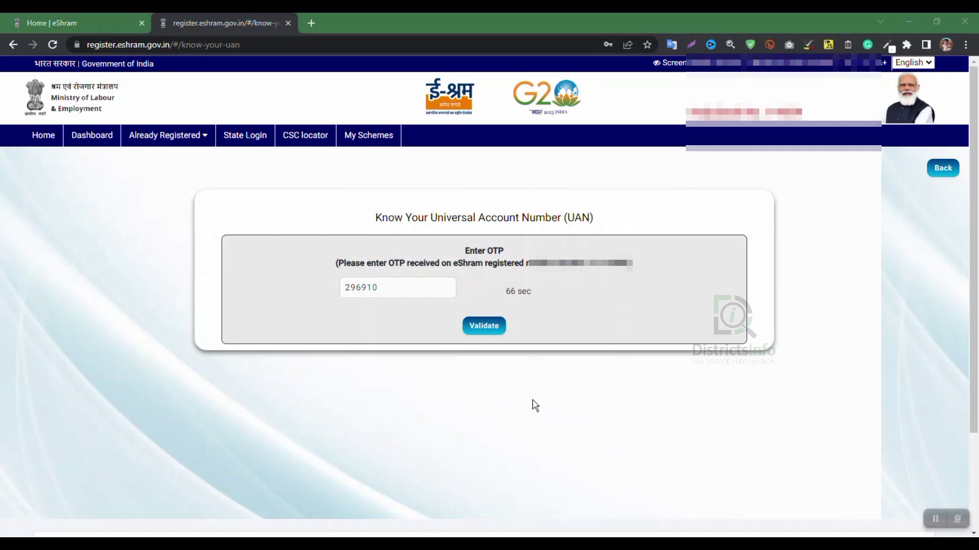
Validate the OTP, then highlight the displayed Universal Account Number
click(493, 325)
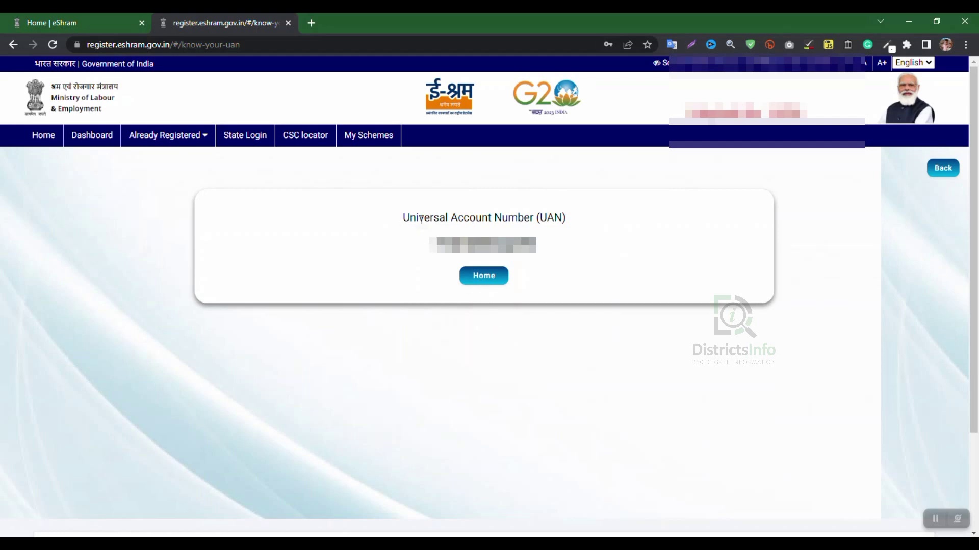
drag(421, 220, 566, 218)
click(431, 249)
drag(431, 249, 543, 249)
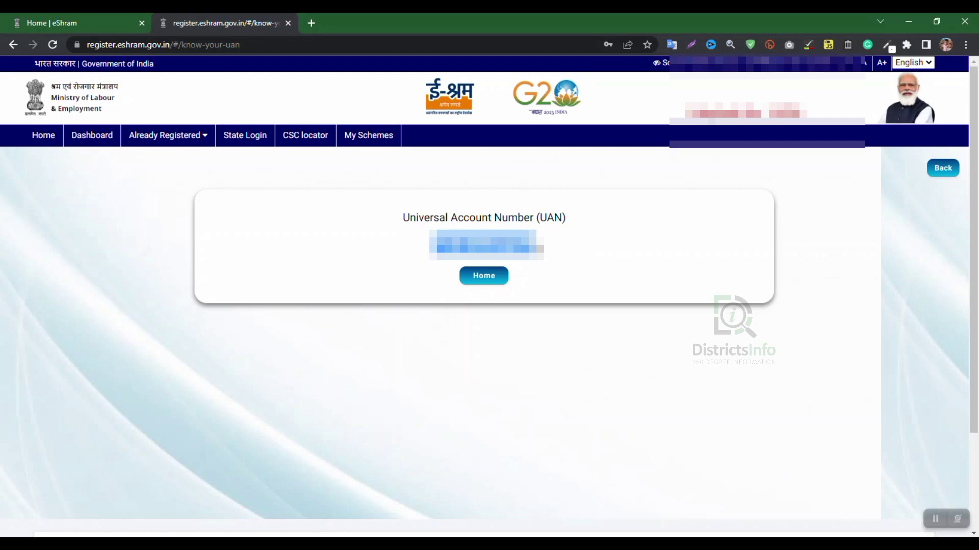